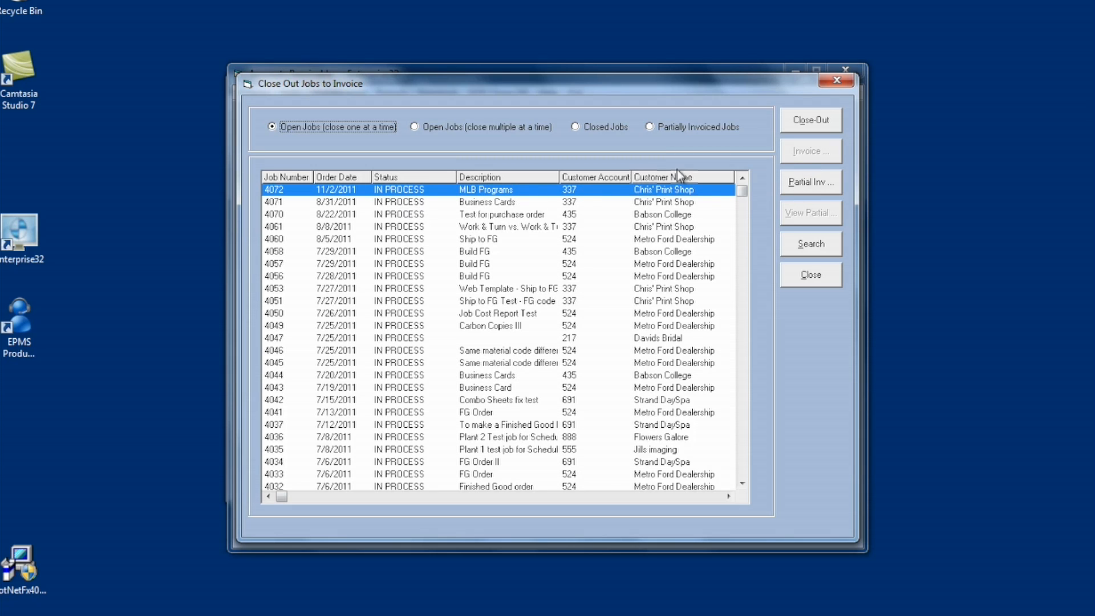
# Create a partial invoice for the MLB Programs job with a separate line item for each component.
pyautogui.click(808, 183)
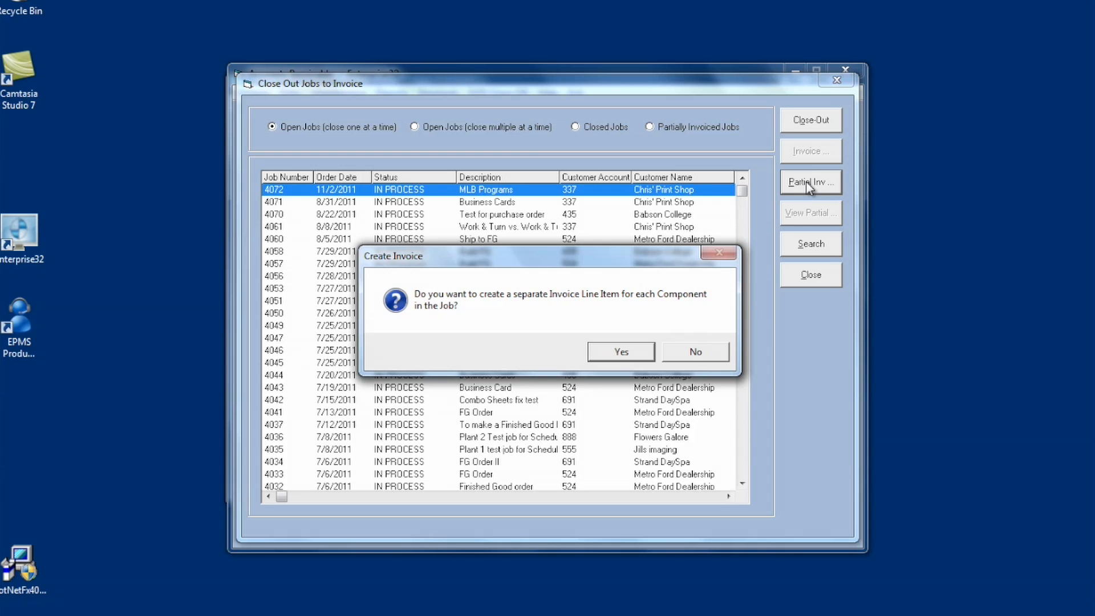
pyautogui.click(648, 354)
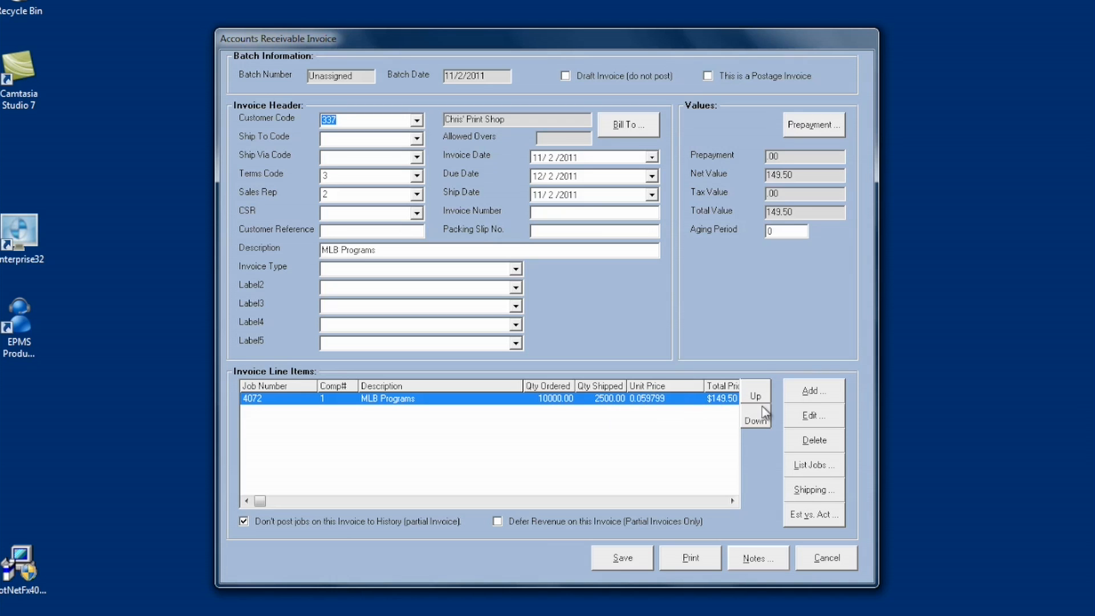
# Review the MLB Programs line item's details and the blank form for an additional invoice line item.
pyautogui.click(805, 415)
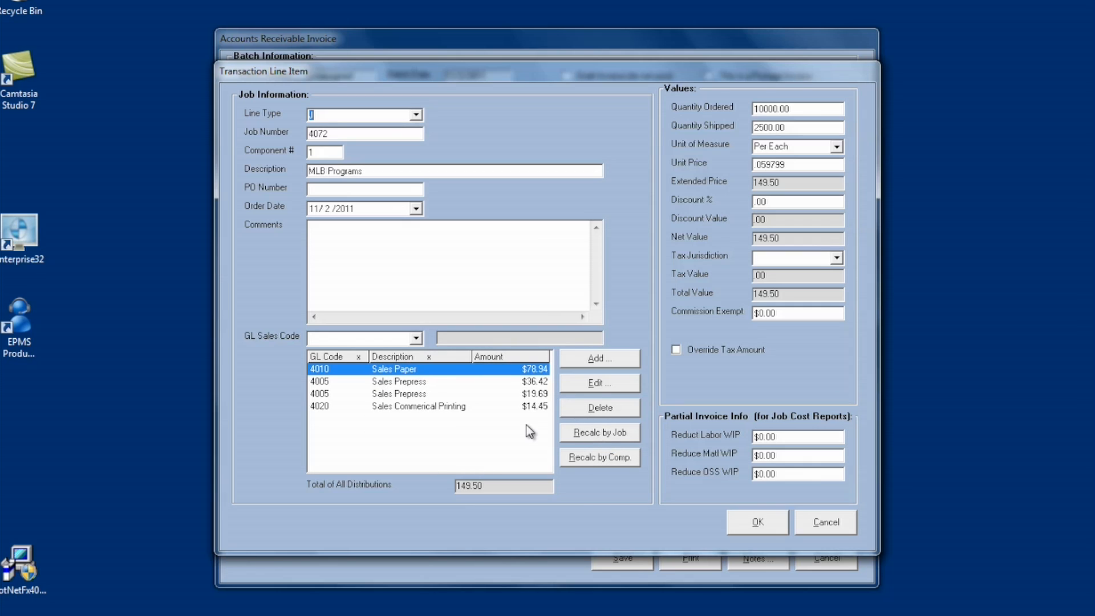
pyautogui.click(825, 521)
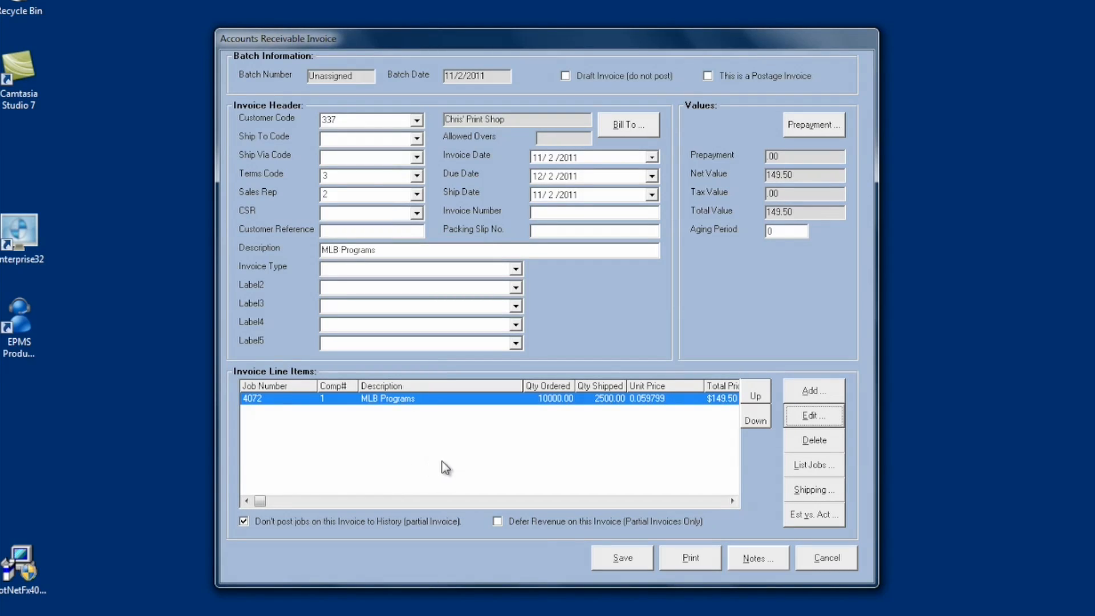
pyautogui.click(805, 393)
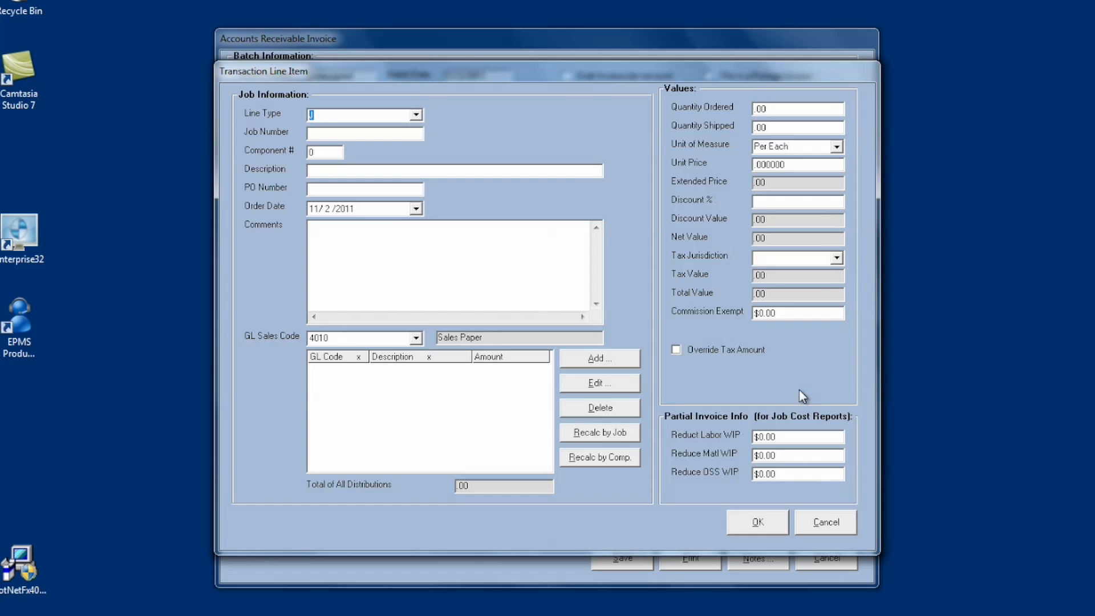
pyautogui.click(820, 525)
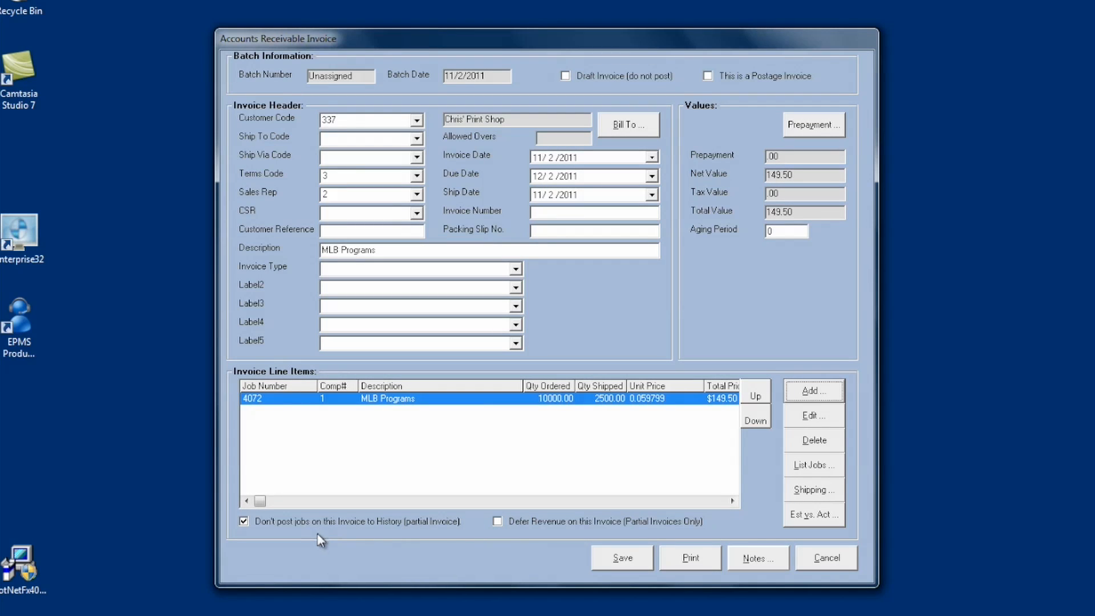
# Try the revenue deferral and history posting options on the partial invoice, checking the line item's details.
pyautogui.click(497, 521)
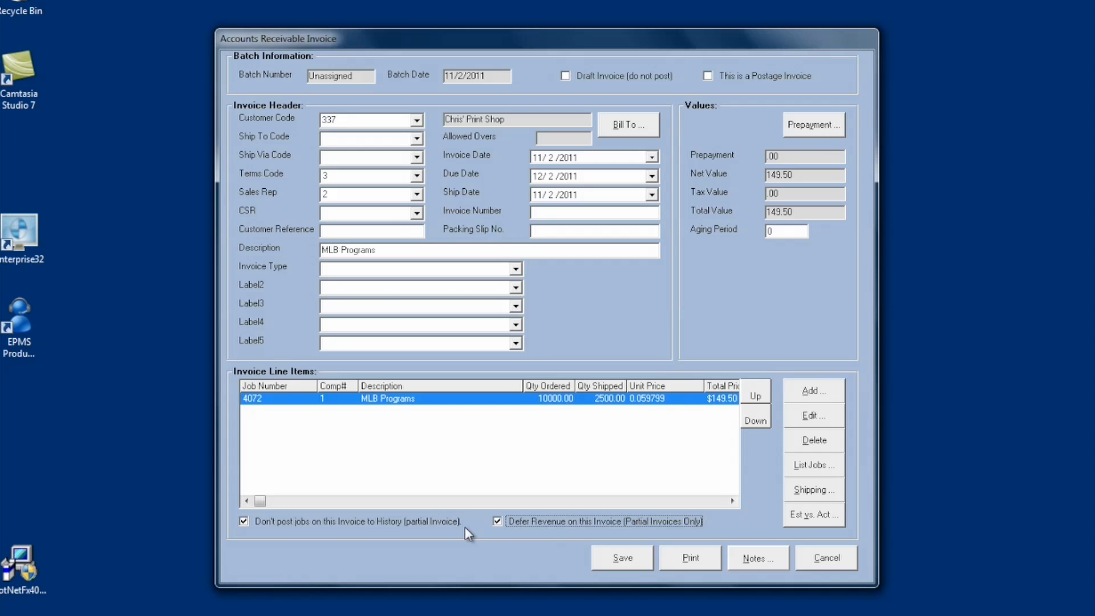
pyautogui.click(805, 416)
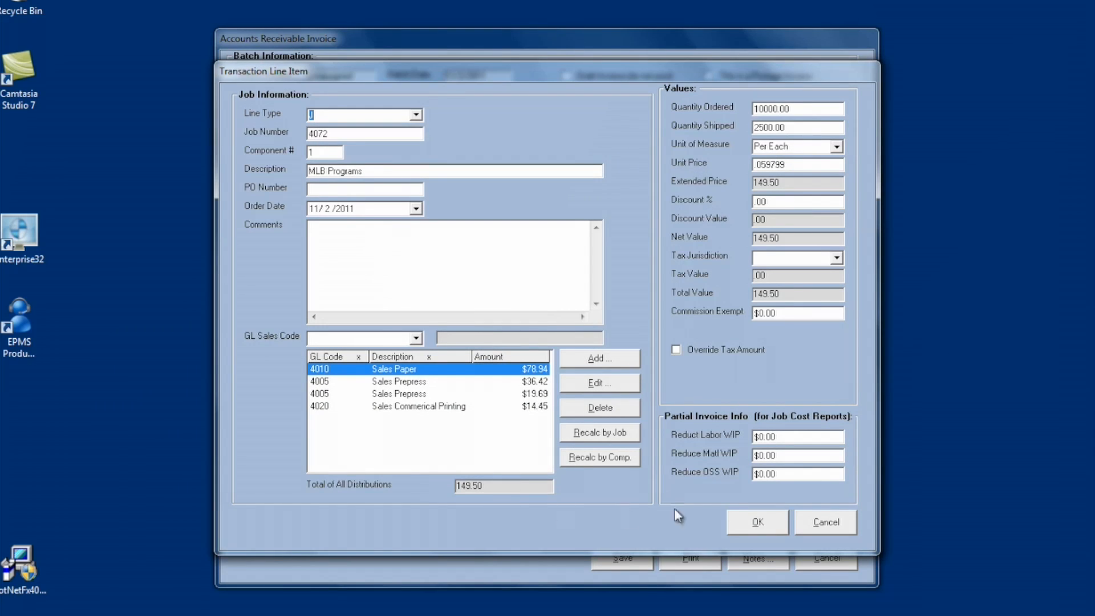
pyautogui.click(810, 521)
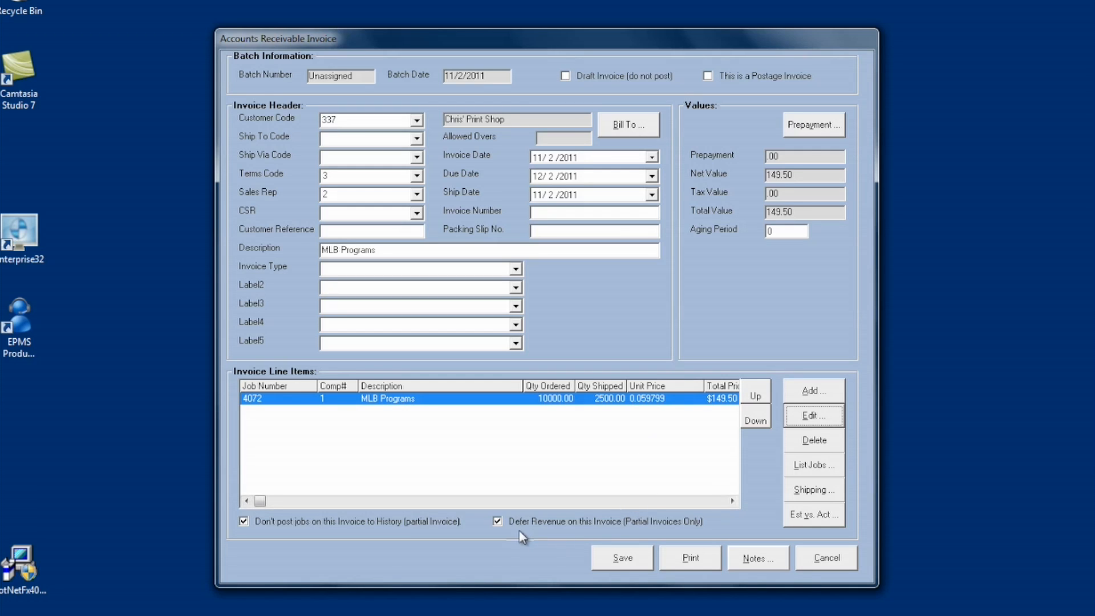
pyautogui.click(418, 525)
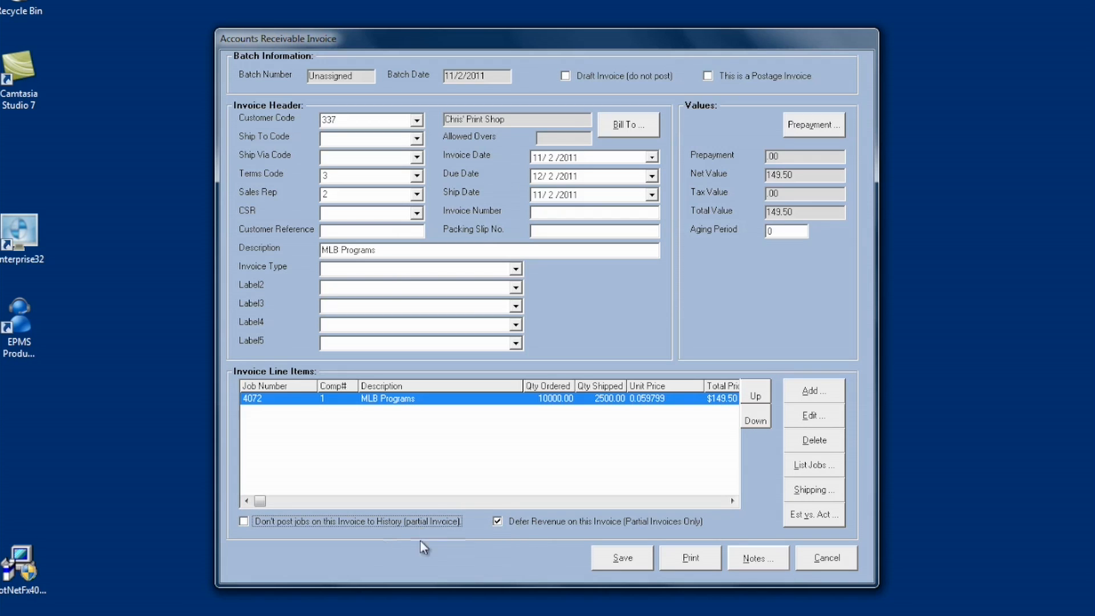
pyautogui.click(314, 523)
pyautogui.click(484, 521)
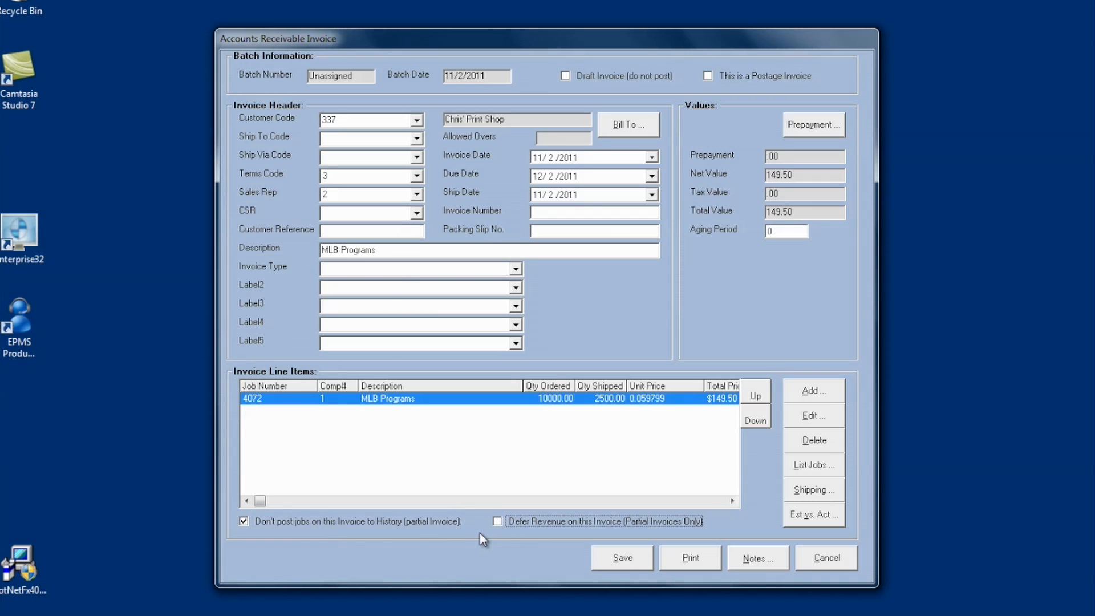
pyautogui.click(411, 522)
pyautogui.click(326, 524)
pyautogui.click(496, 522)
# Save the partial invoice and close the job close-out list.
pyautogui.click(622, 558)
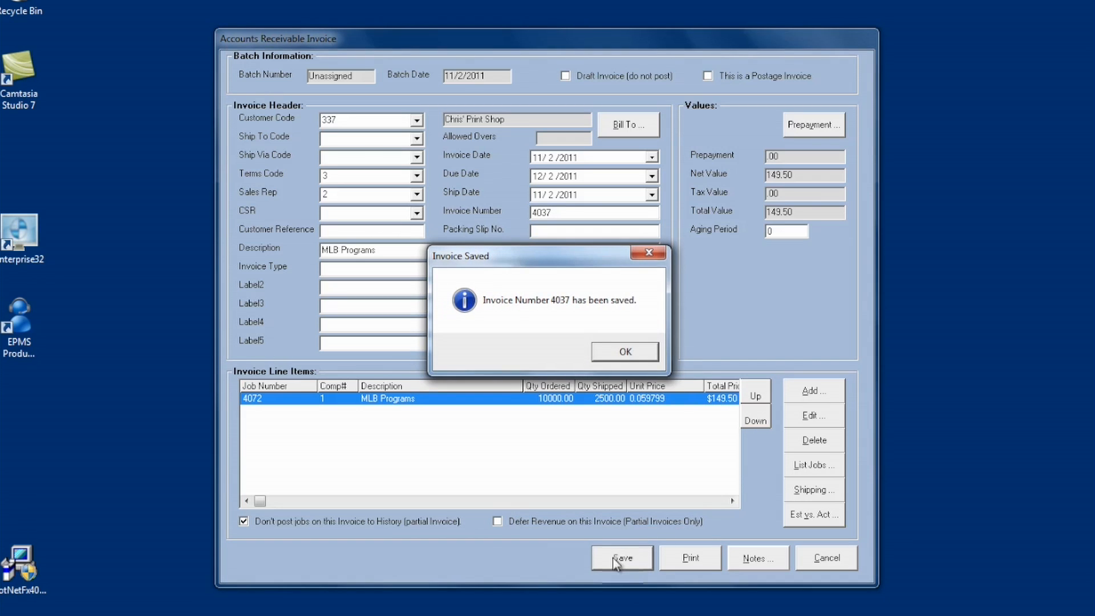
pyautogui.click(641, 354)
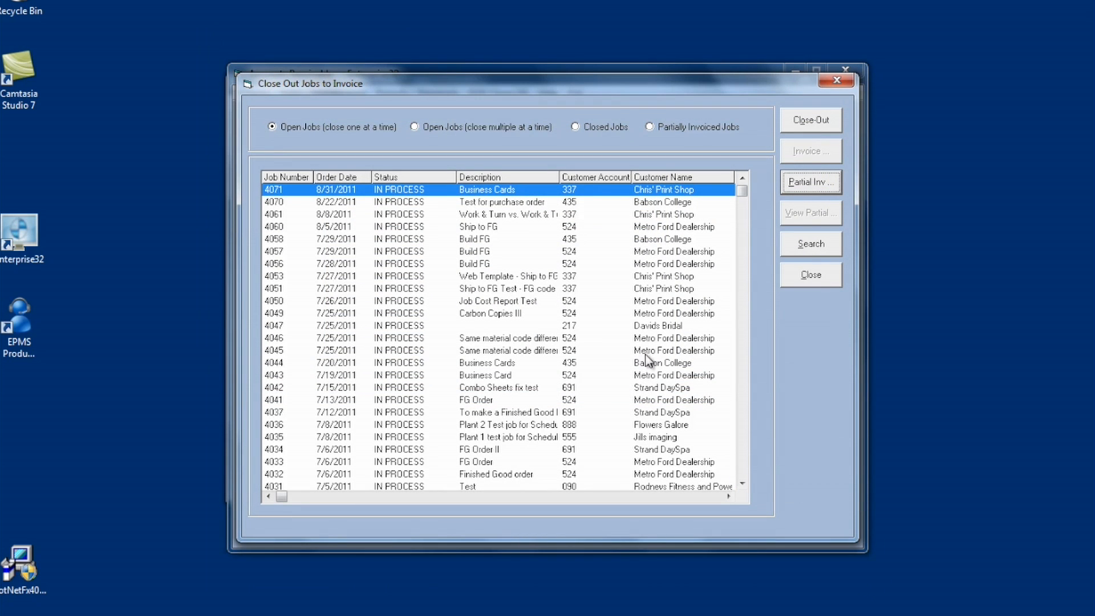
pyautogui.click(810, 275)
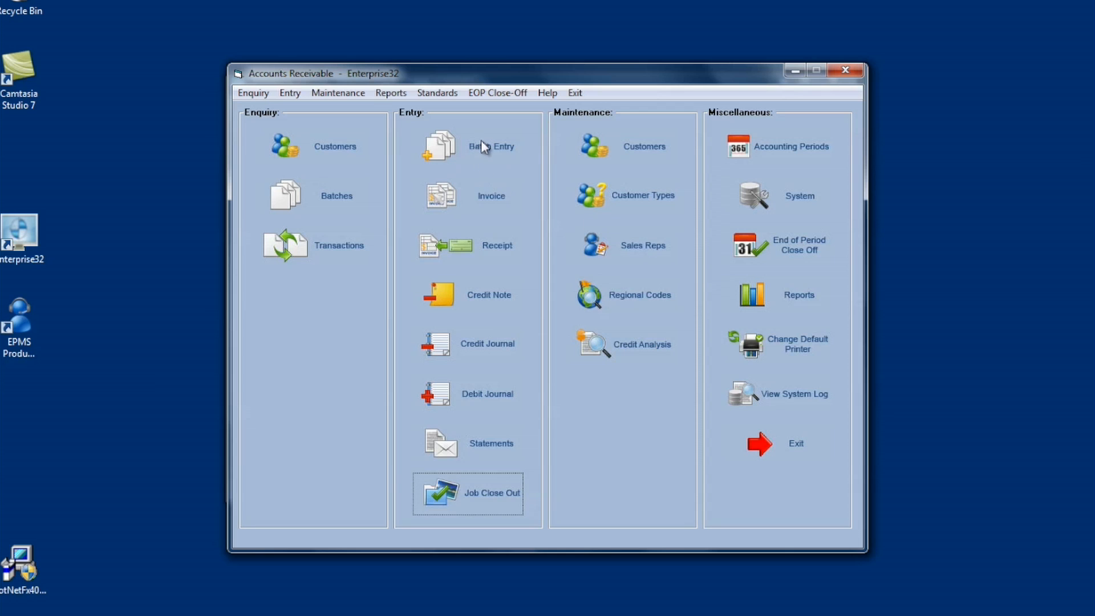
# Post the invoice batch dated 11/2/2011 in Accounts Receivable batch entry and close batch entry.
pyautogui.click(482, 142)
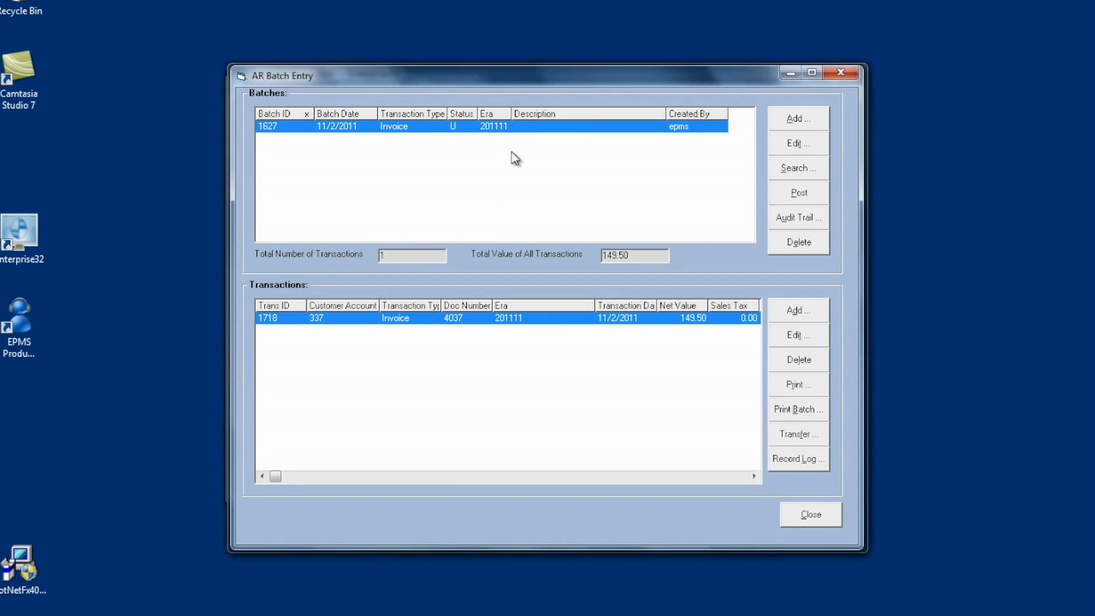
pyautogui.click(796, 196)
pyautogui.click(565, 354)
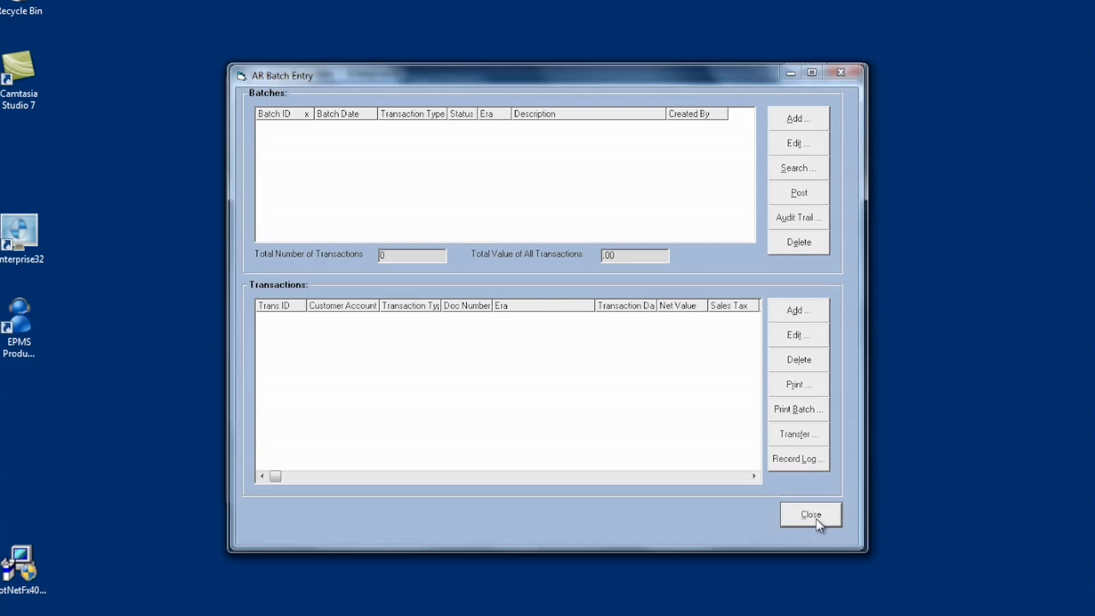
pyautogui.click(811, 516)
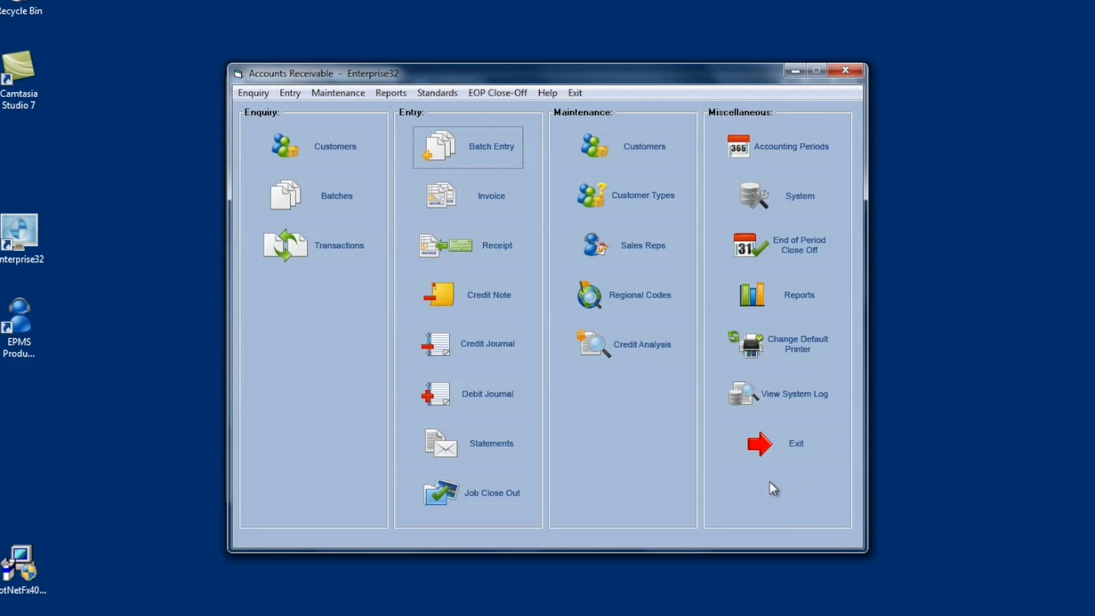
# Open job close-out, list the partially invoiced jobs and select the MLB Programs job.
pyautogui.click(485, 496)
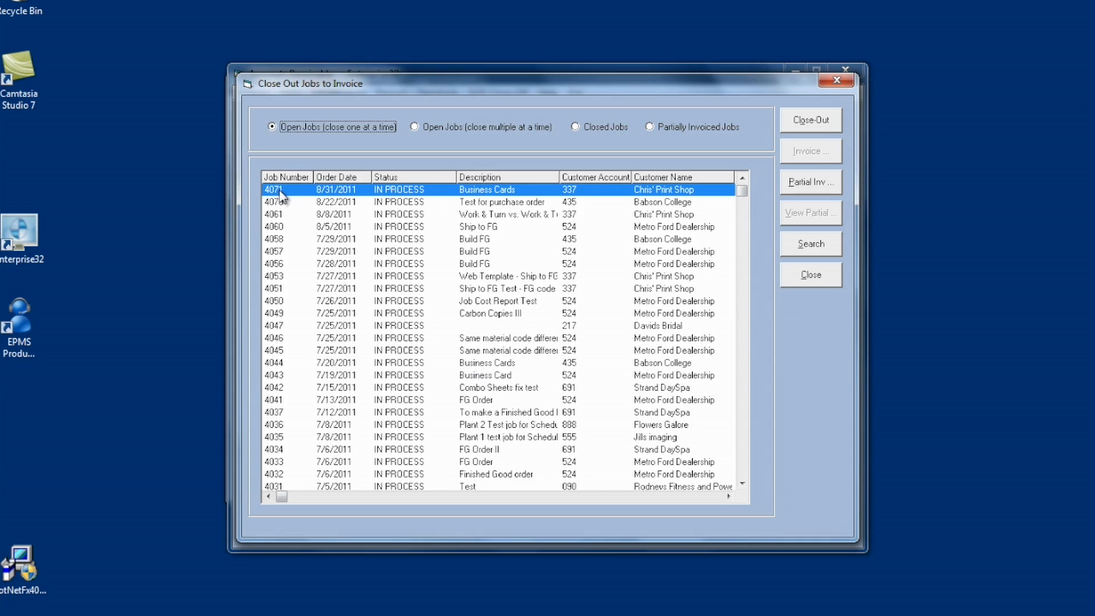
pyautogui.click(682, 126)
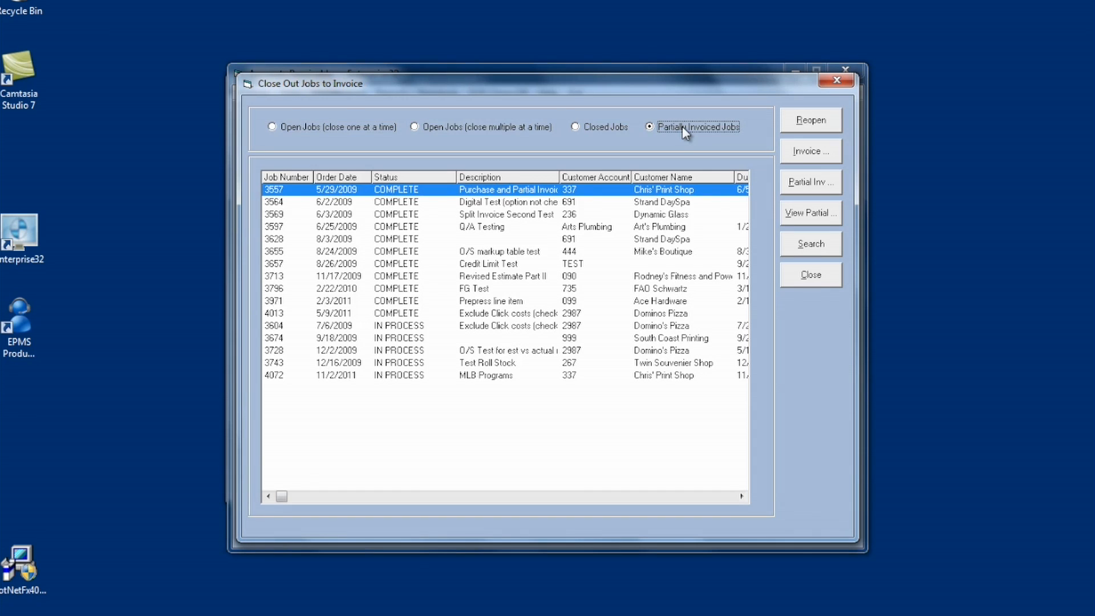
pyautogui.click(323, 377)
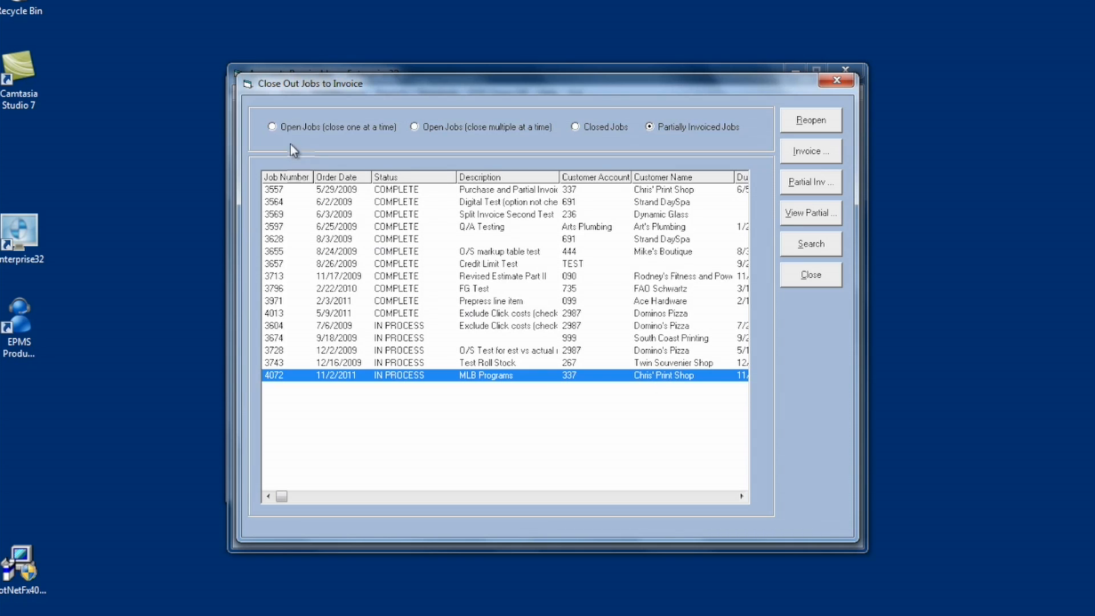
pyautogui.click(295, 128)
pyautogui.click(685, 128)
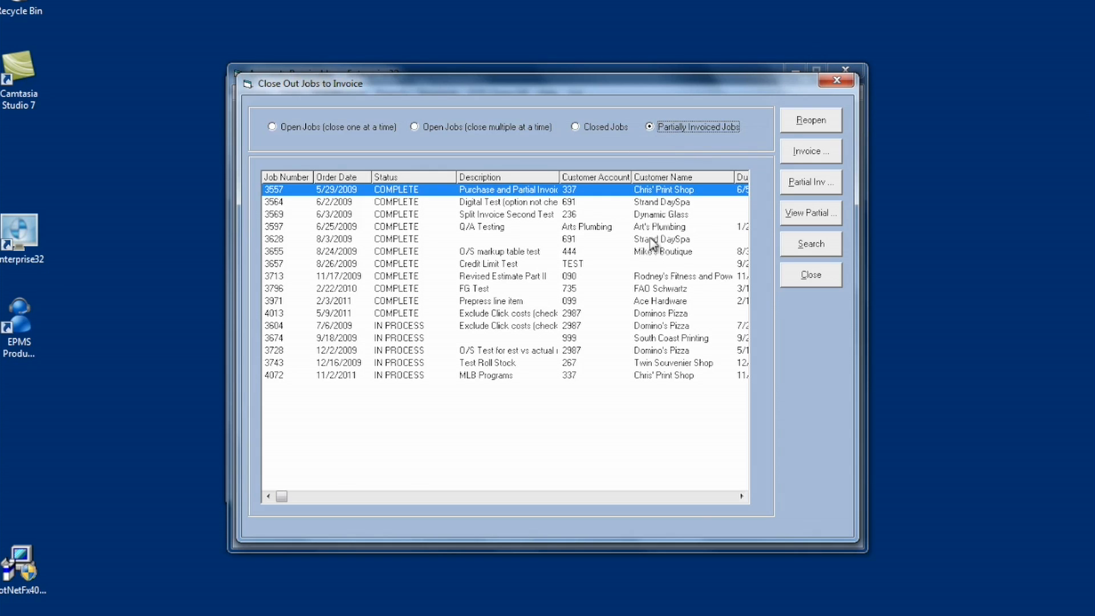
pyautogui.click(638, 377)
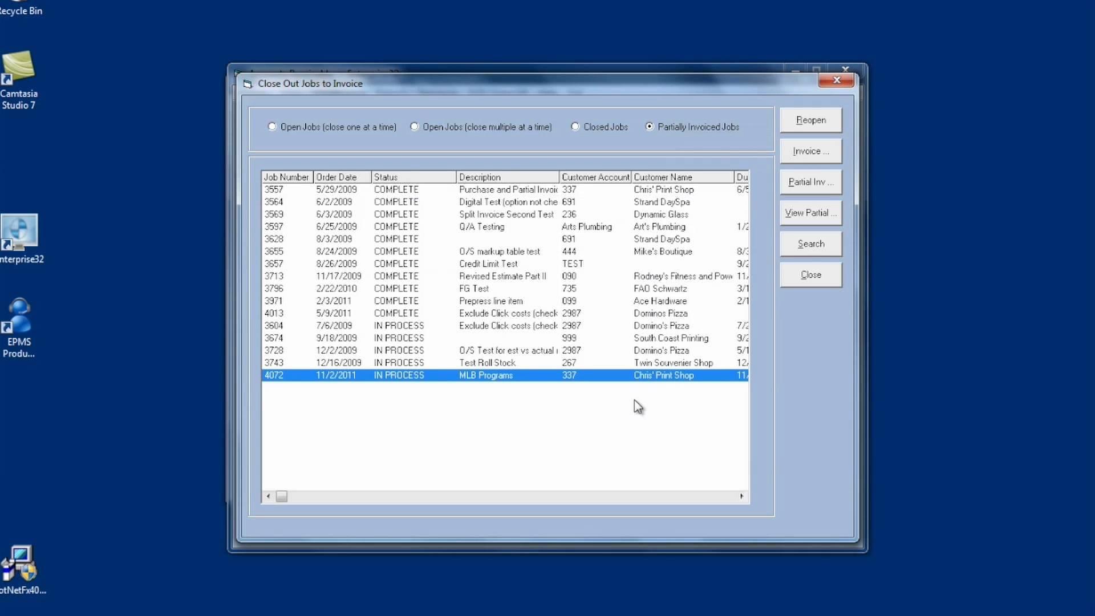
# View the existing partial invoice for the MLB Programs job.
pyautogui.click(811, 216)
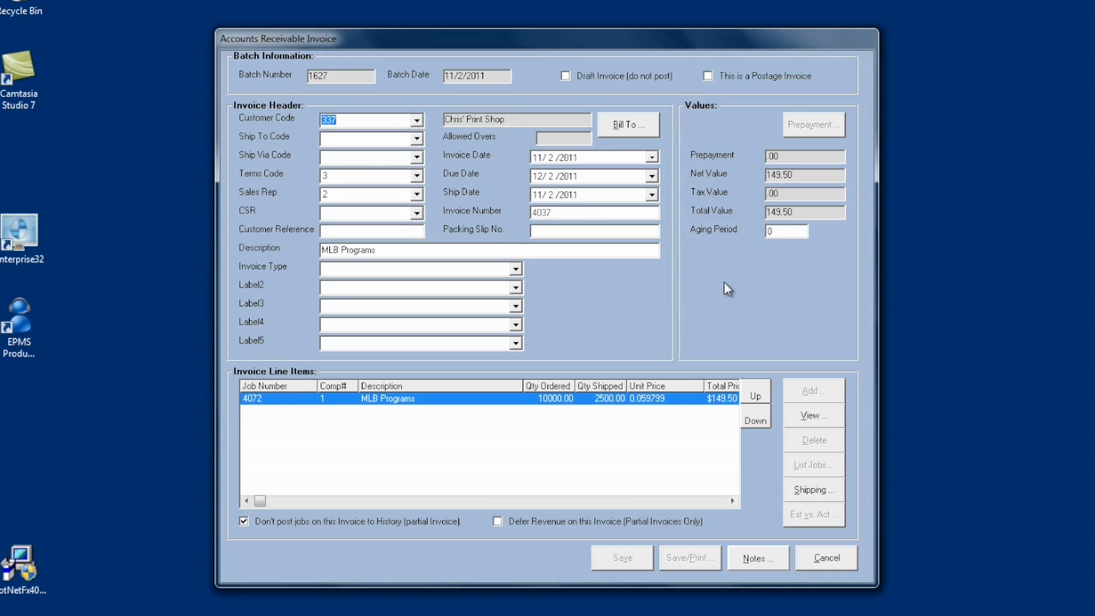
pyautogui.click(827, 558)
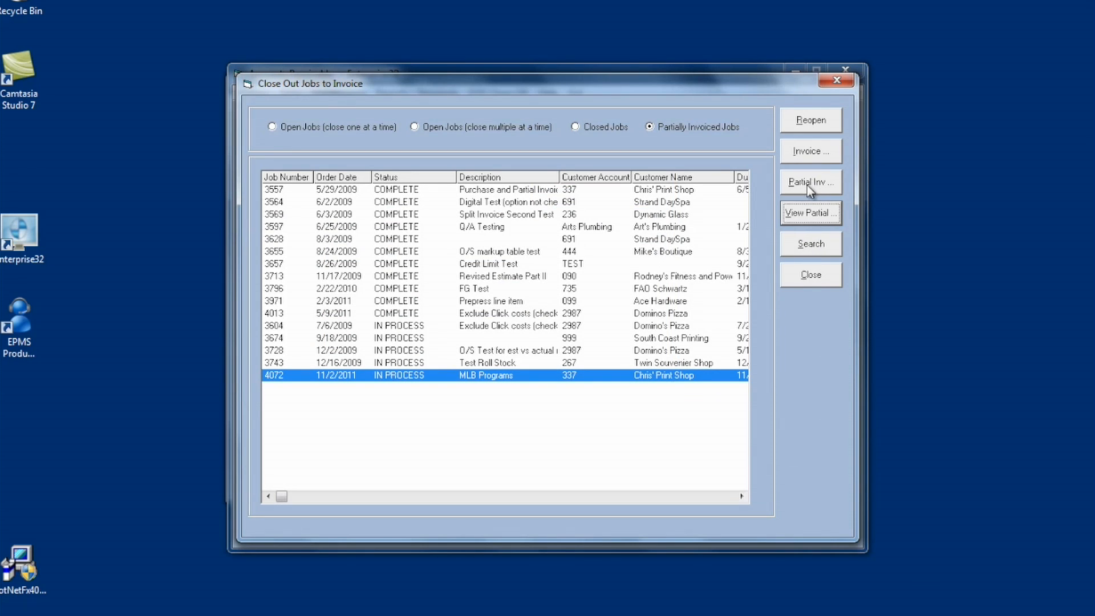
pyautogui.click(807, 184)
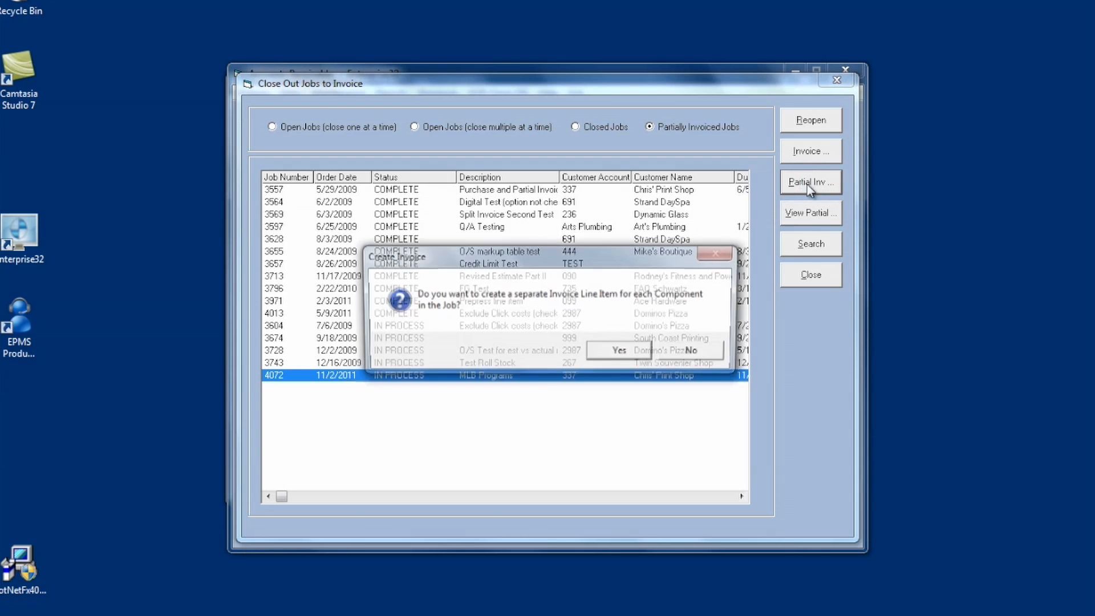
pyautogui.click(635, 360)
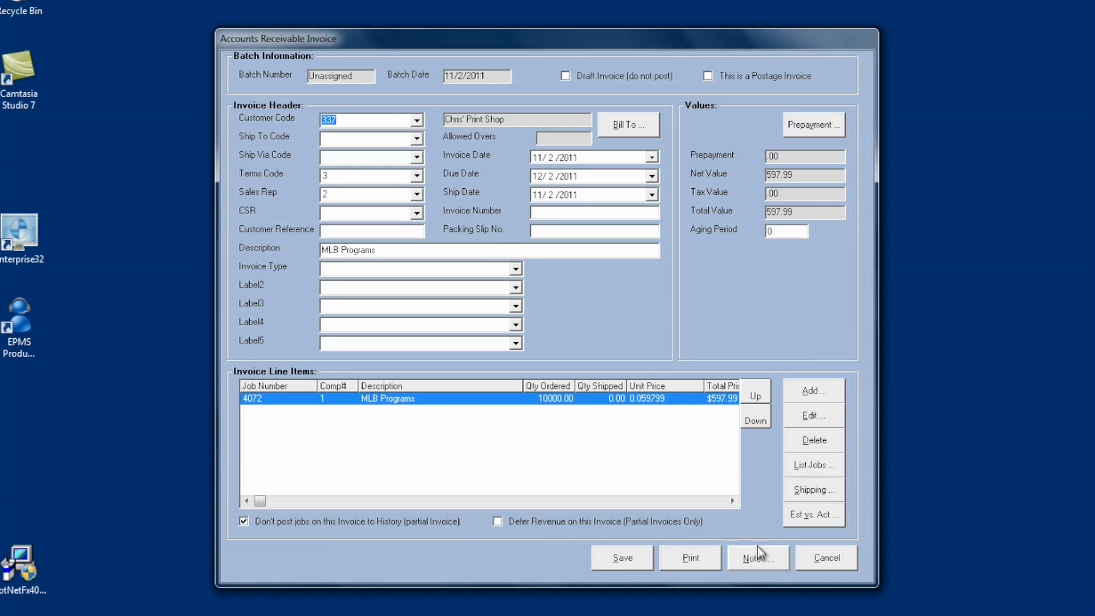
pyautogui.click(817, 559)
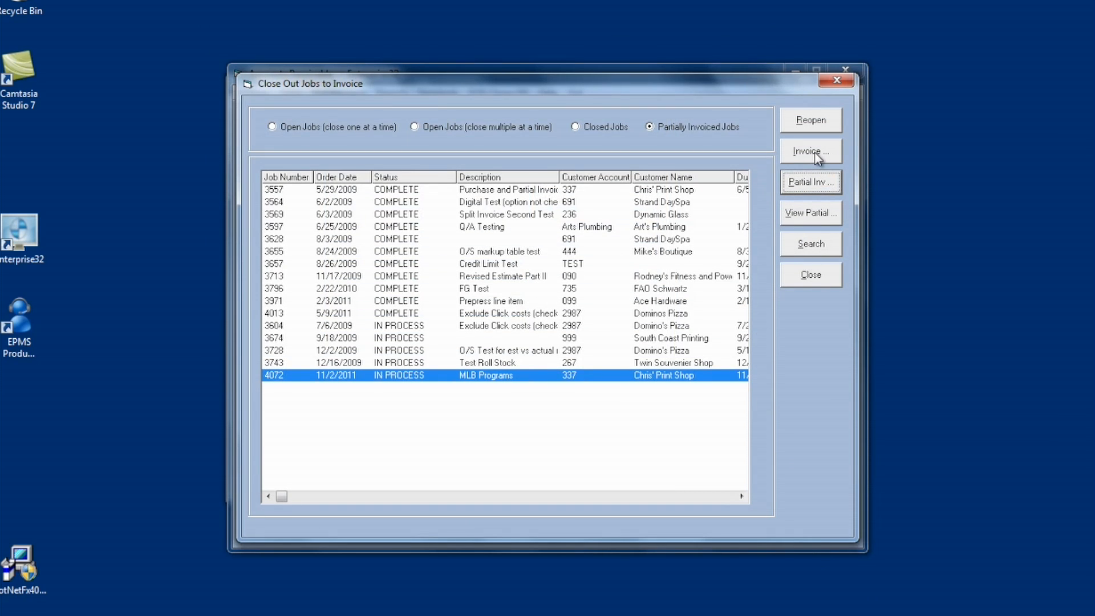
# Create the final invoice for the MLB Programs job with a separate line item for each component.
pyautogui.click(815, 152)
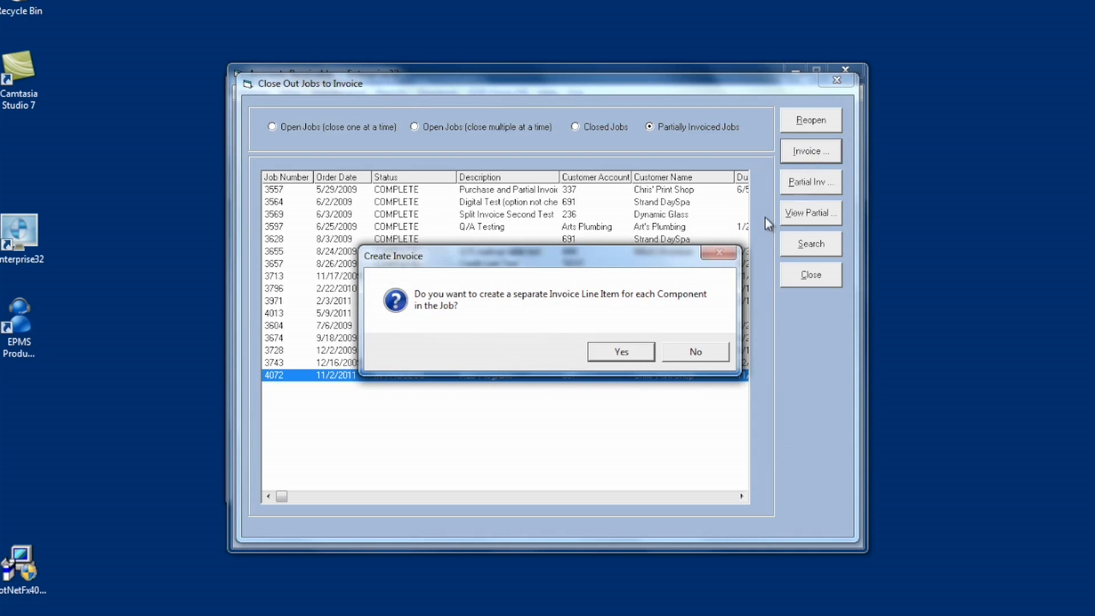
pyautogui.click(622, 352)
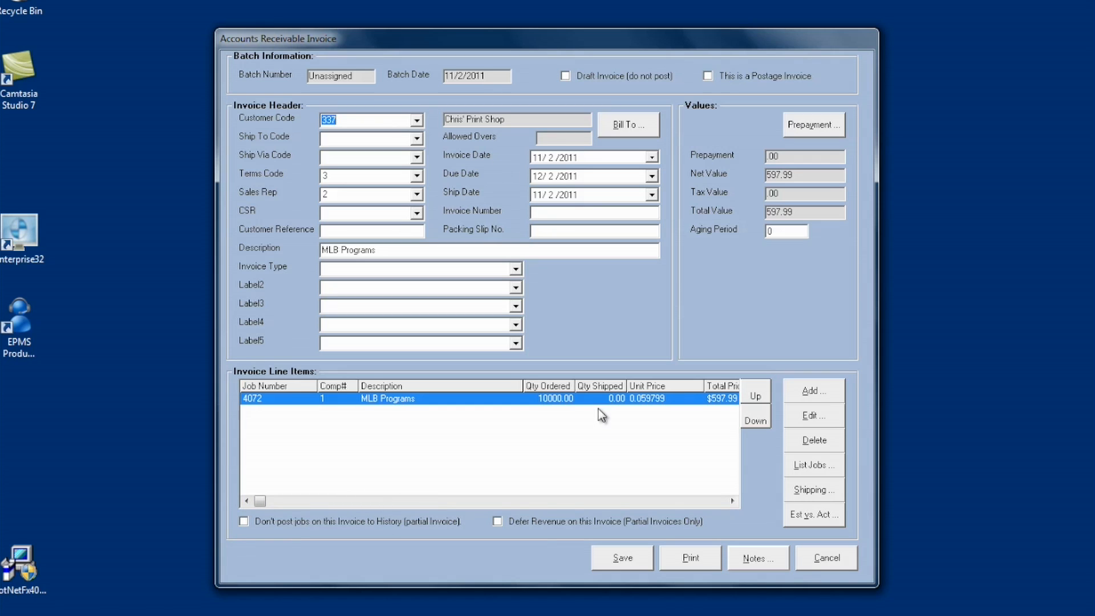
# Set the MLB Programs line item's shipped quantity to 7500 and recalculate its GL distributions by component.
pyautogui.click(807, 420)
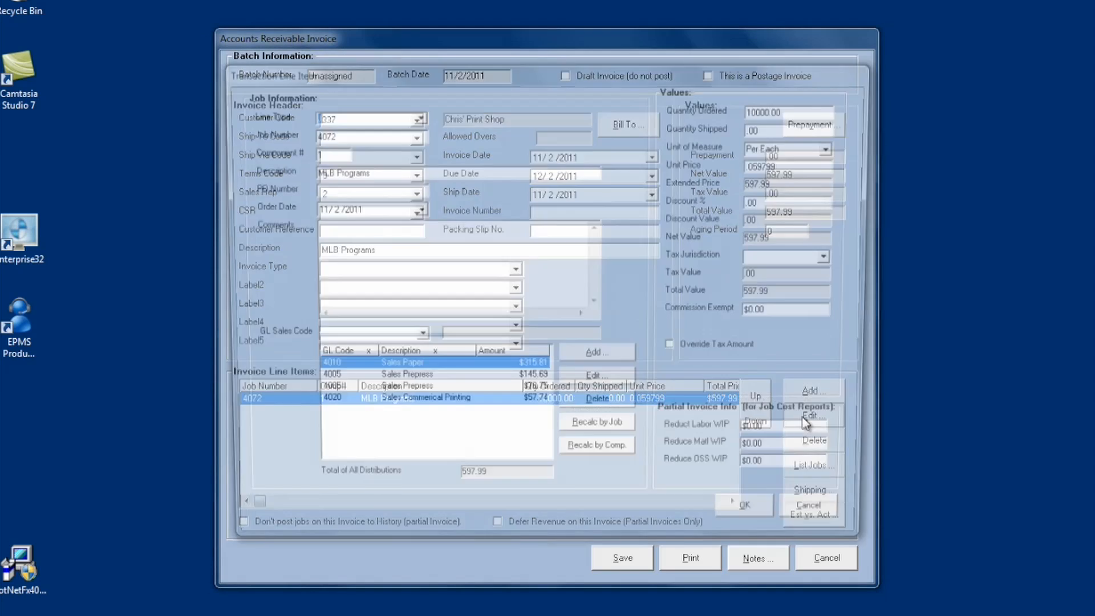
pyautogui.click(782, 127)
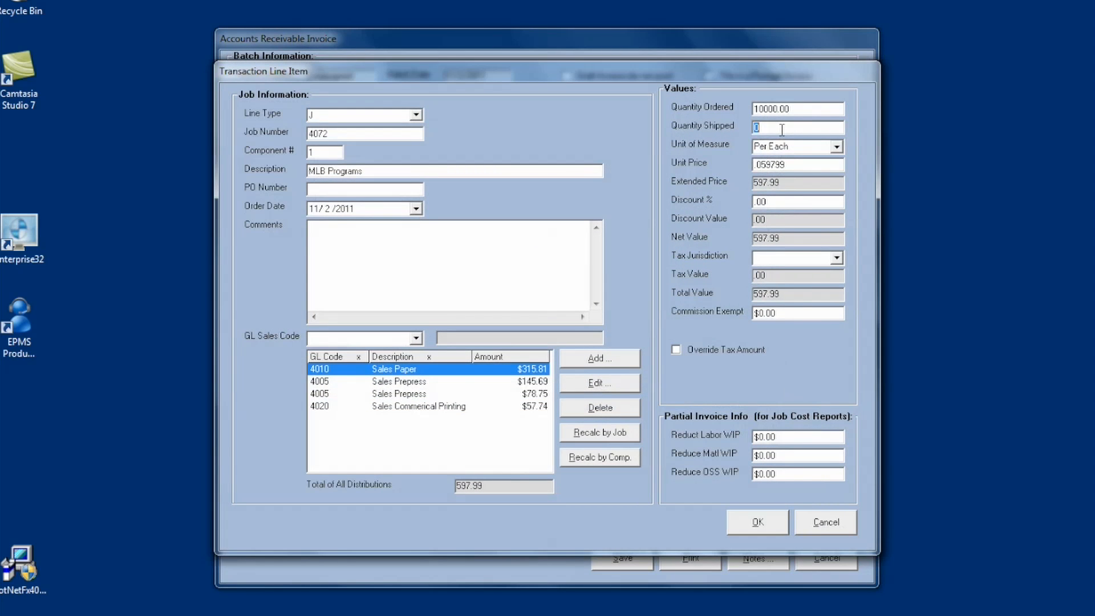
pyautogui.write('7500')
pyautogui.press('Tab')
pyautogui.press('Tab')
pyautogui.press('Tab')
pyautogui.click(784, 146)
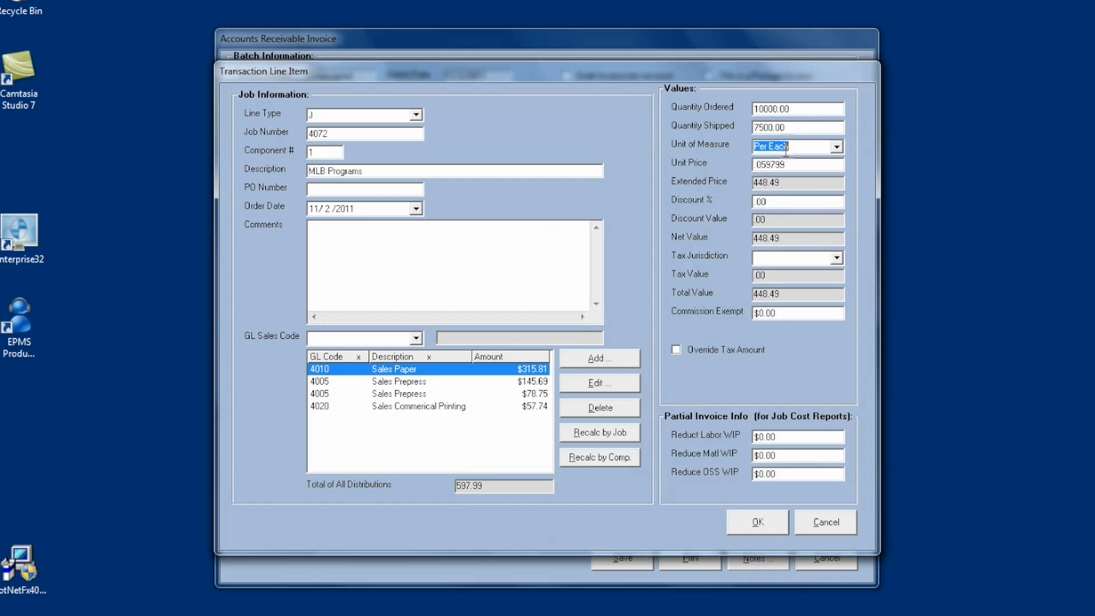
pyautogui.click(605, 461)
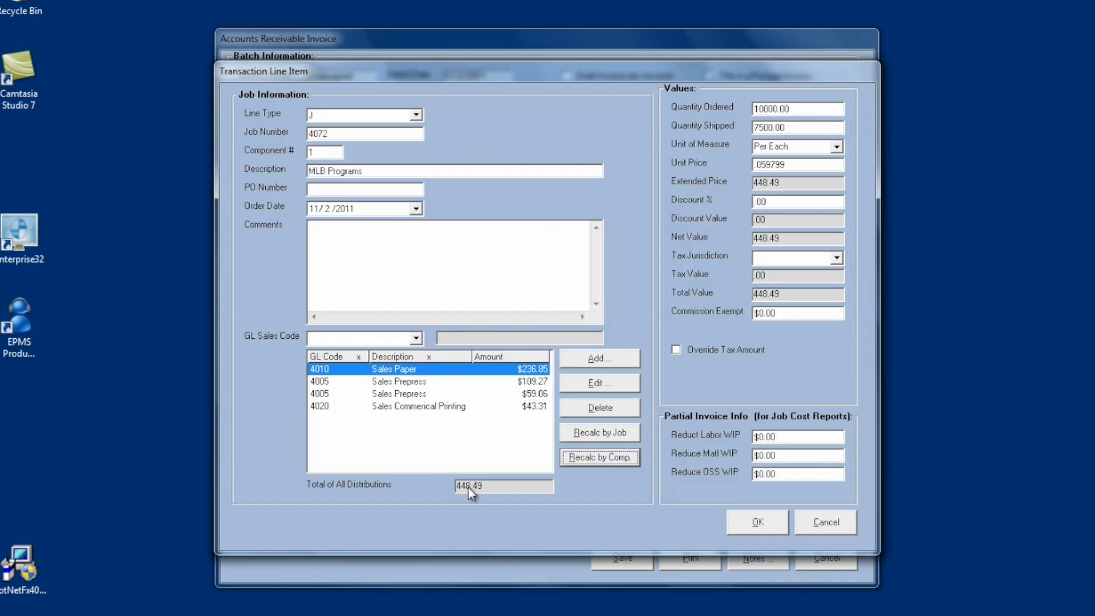
# Assign the EXPT (Tax Exempt) tax jurisdiction to the line item and accept its changes.
pyautogui.click(767, 526)
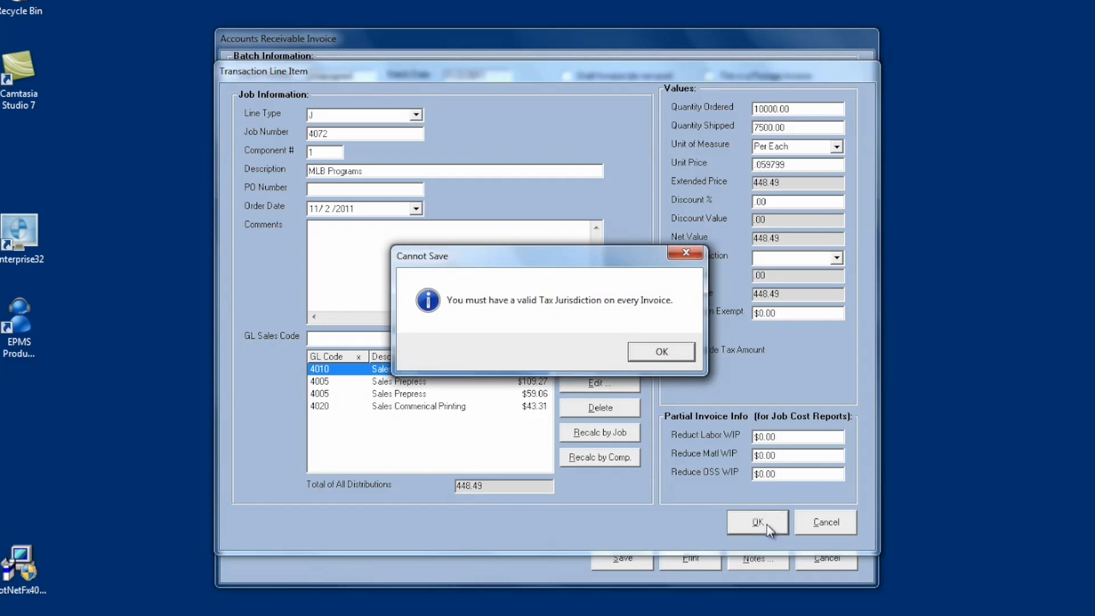
pyautogui.click(664, 355)
pyautogui.click(837, 257)
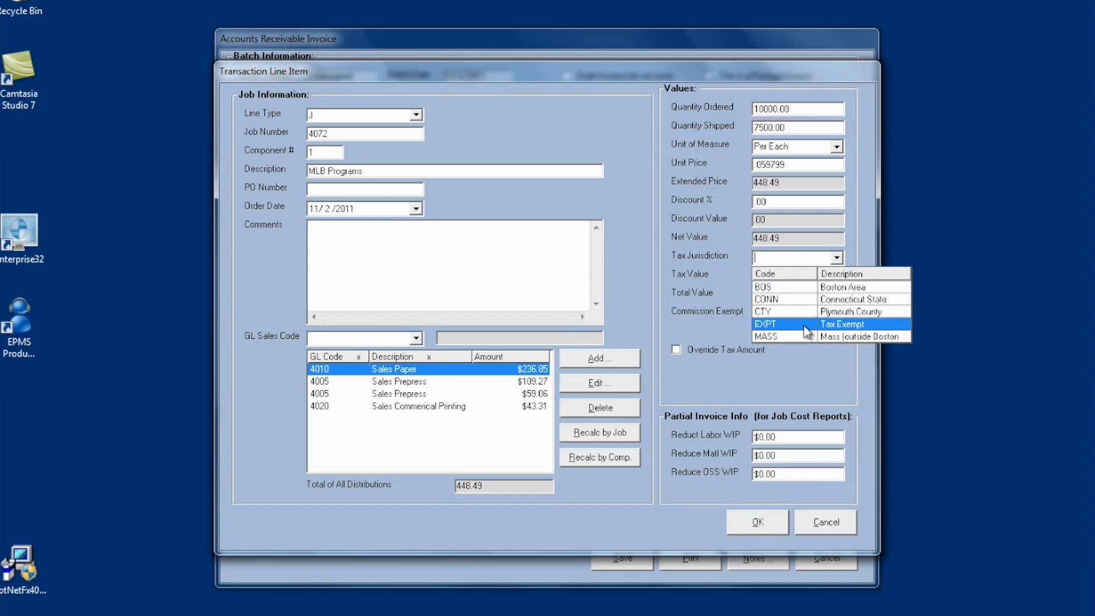
pyautogui.click(807, 331)
pyautogui.click(744, 524)
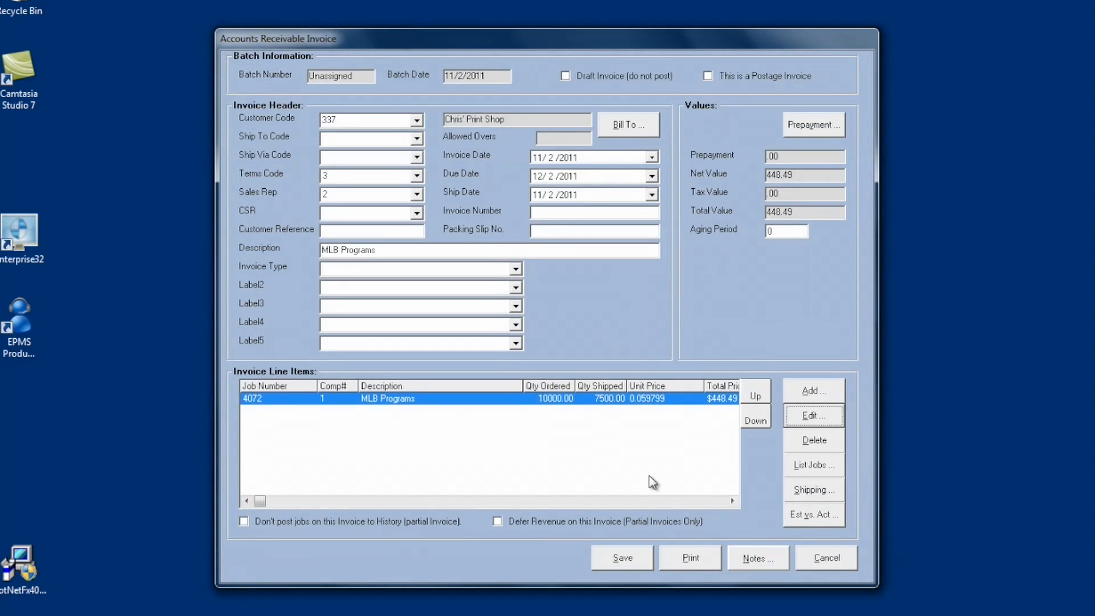